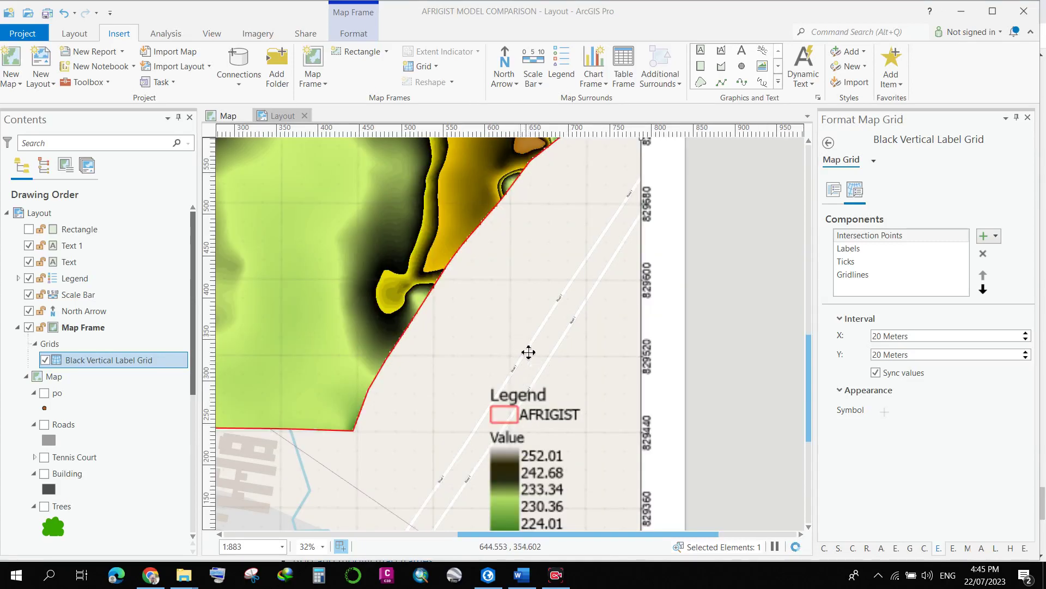
{"action": "scroll", "coordinate": [529, 351], "scroll_direction": "down", "scroll_amount": 2}
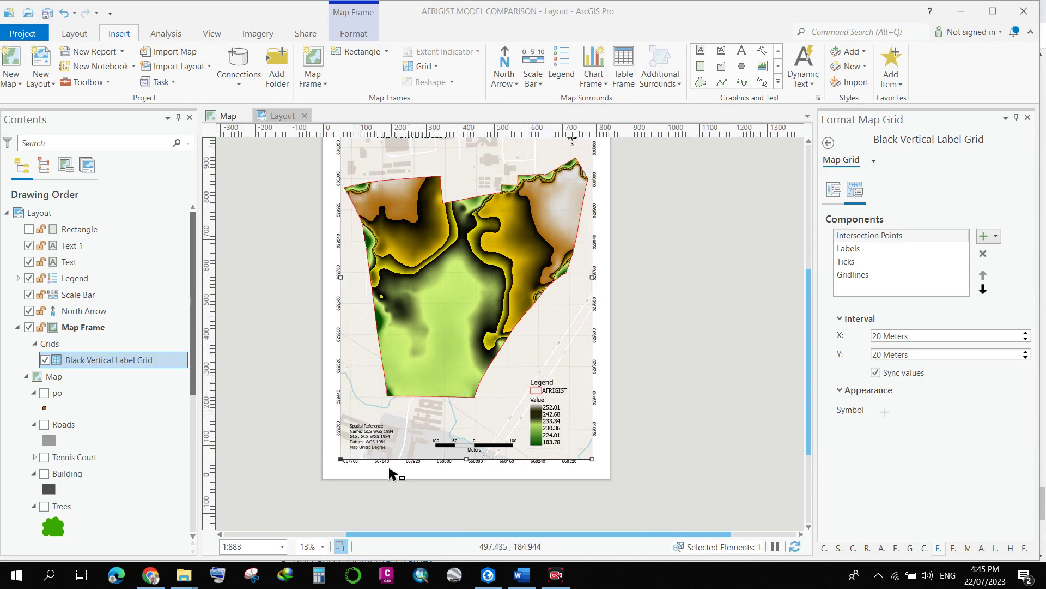
{"action": "scroll", "coordinate": [527, 433], "scroll_direction": "up", "scroll_amount": 1}
{"action": "scroll", "coordinate": [540, 385], "scroll_direction": "up", "scroll_amount": 1}
{"action": "scroll", "coordinate": [547, 343], "scroll_direction": "up", "scroll_amount": 2}
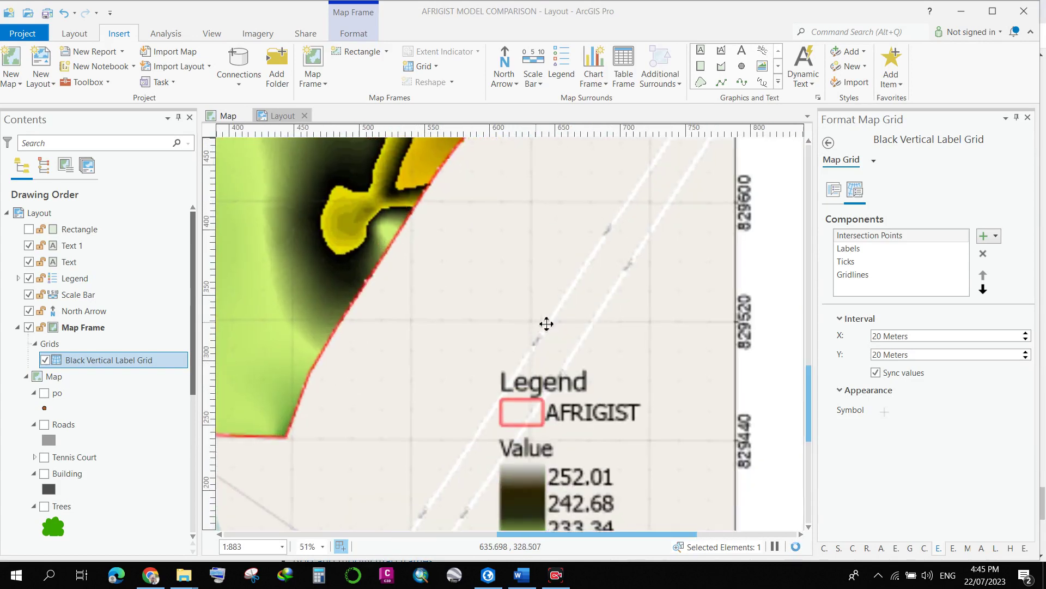
{"action": "scroll", "coordinate": [536, 325], "scroll_direction": "down", "scroll_amount": 1}
{"action": "scroll", "coordinate": [514, 350], "scroll_direction": "down", "scroll_amount": 1}
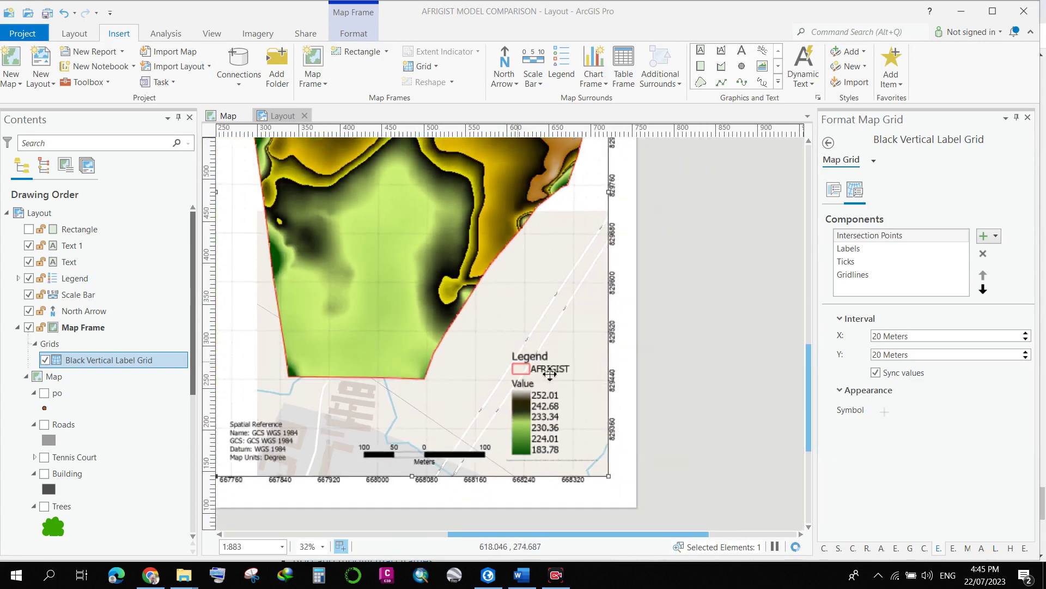
{"action": "scroll", "coordinate": [420, 382], "scroll_direction": "down", "scroll_amount": 1}
{"action": "scroll", "coordinate": [419, 381], "scroll_direction": "up", "scroll_amount": 1}
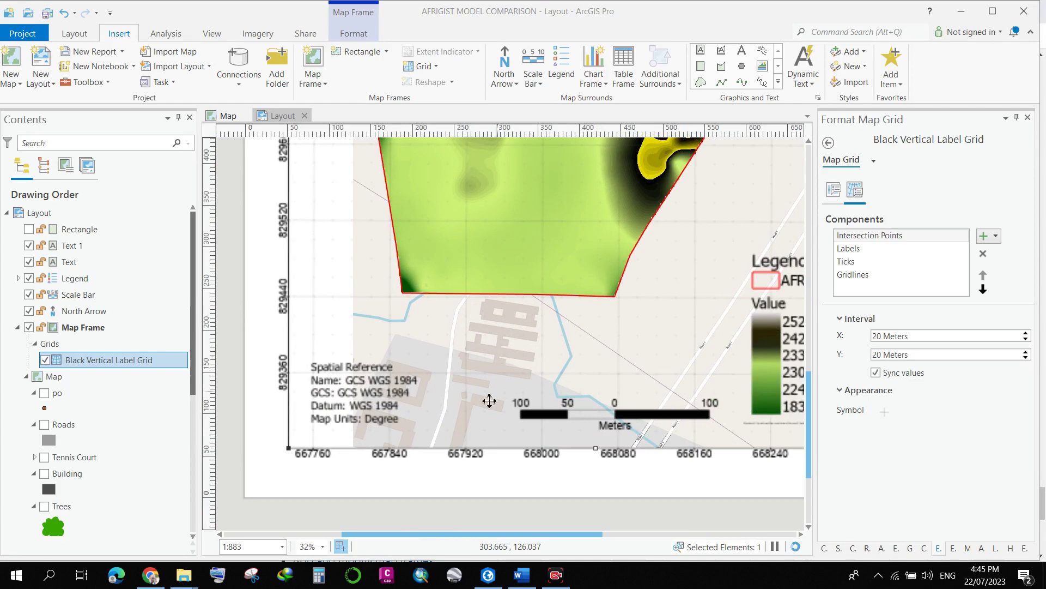
{"action": "scroll", "coordinate": [450, 416], "scroll_direction": "down", "scroll_amount": 2}
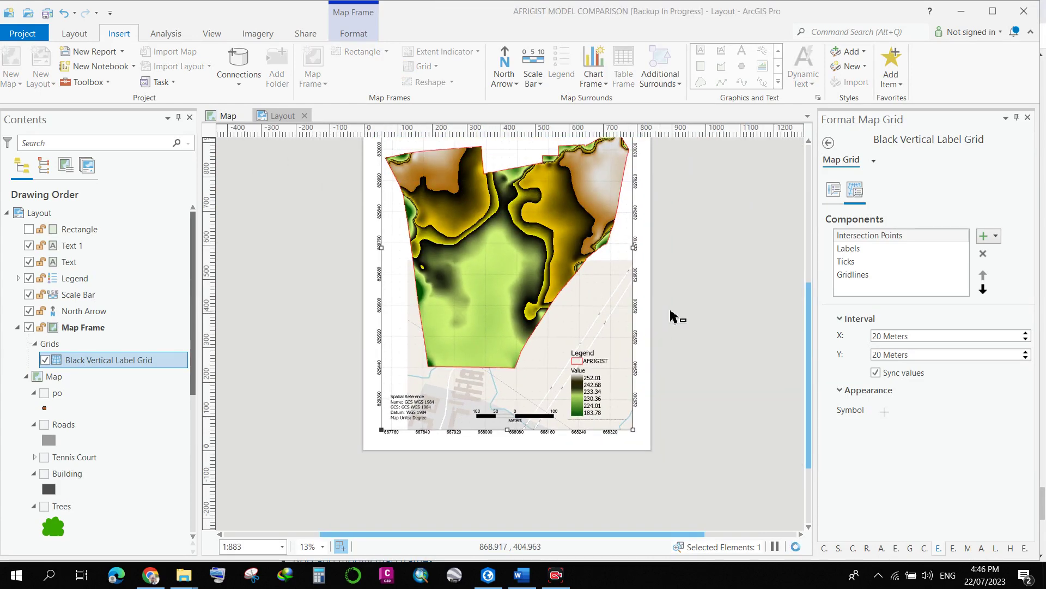
{"action": "scroll", "coordinate": [670, 423], "scroll_direction": "up", "scroll_amount": 1}
{"action": "scroll", "coordinate": [486, 294], "scroll_direction": "up", "scroll_amount": 2}
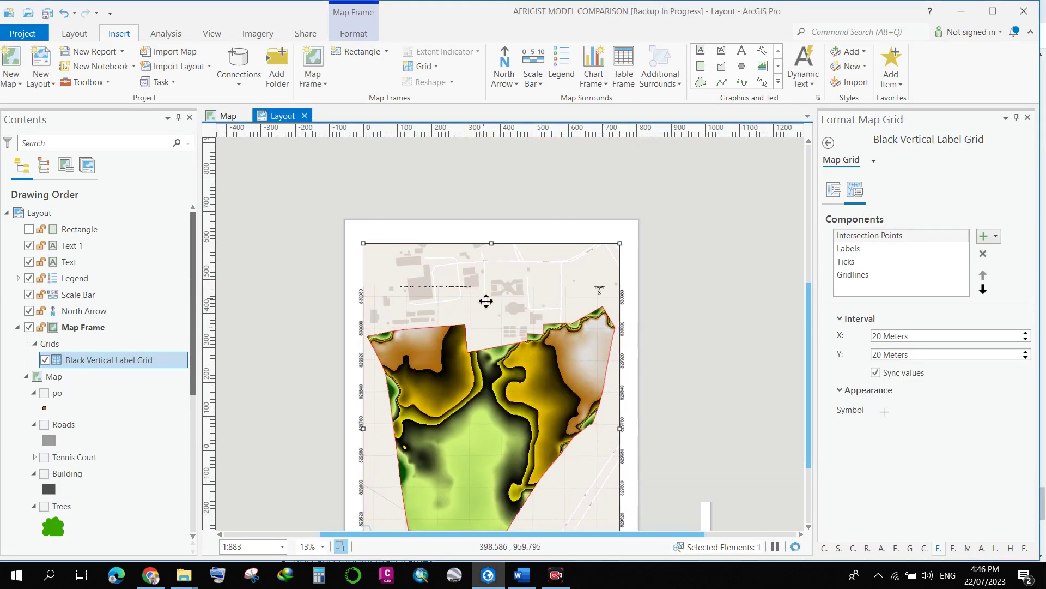
{"action": "scroll", "coordinate": [488, 297], "scroll_direction": "up", "scroll_amount": 3}
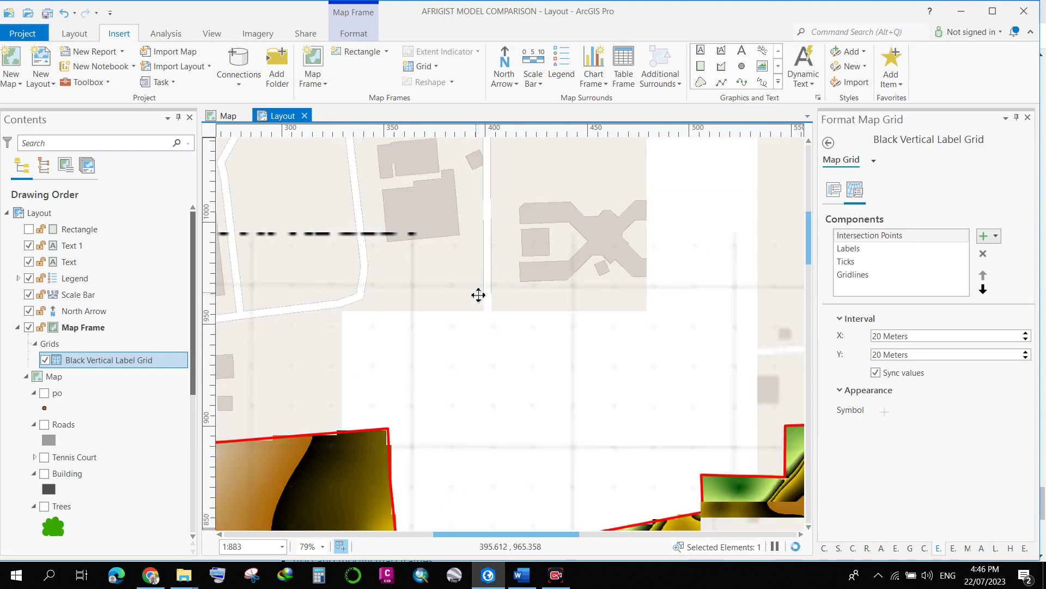
{"action": "scroll", "coordinate": [480, 304], "scroll_direction": "down", "scroll_amount": 1}
{"action": "scroll", "coordinate": [495, 250], "scroll_direction": "down", "scroll_amount": 3}
{"action": "scroll", "coordinate": [493, 270], "scroll_direction": "down", "scroll_amount": 1}
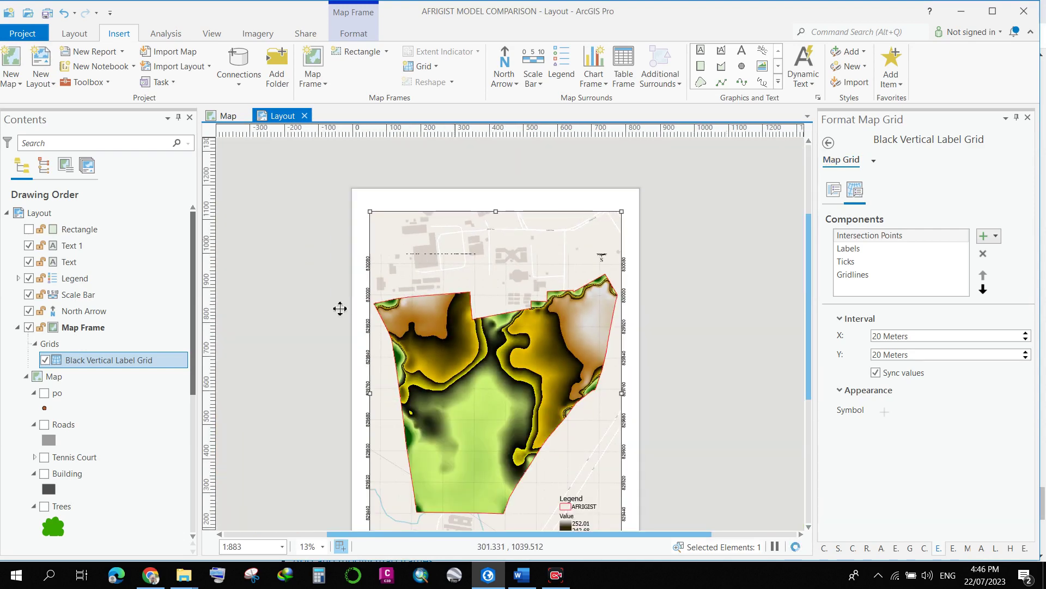
- Browse the grid style gallery and the Black Vertical Label Grid options without adding a grid
{"action": "left_click", "coordinate": [431, 65]}
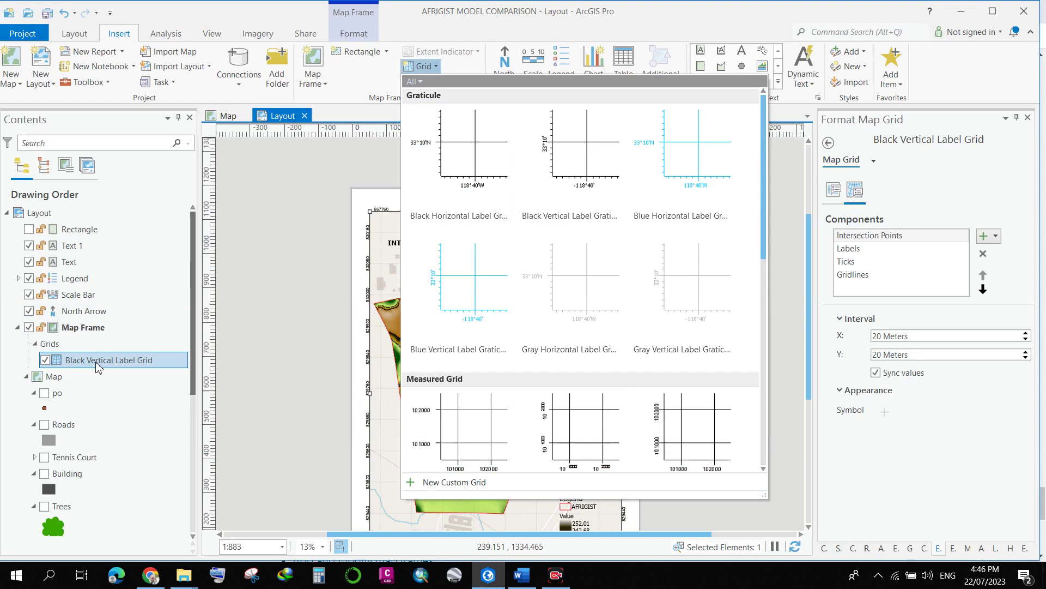
{"action": "left_click", "coordinate": [269, 361]}
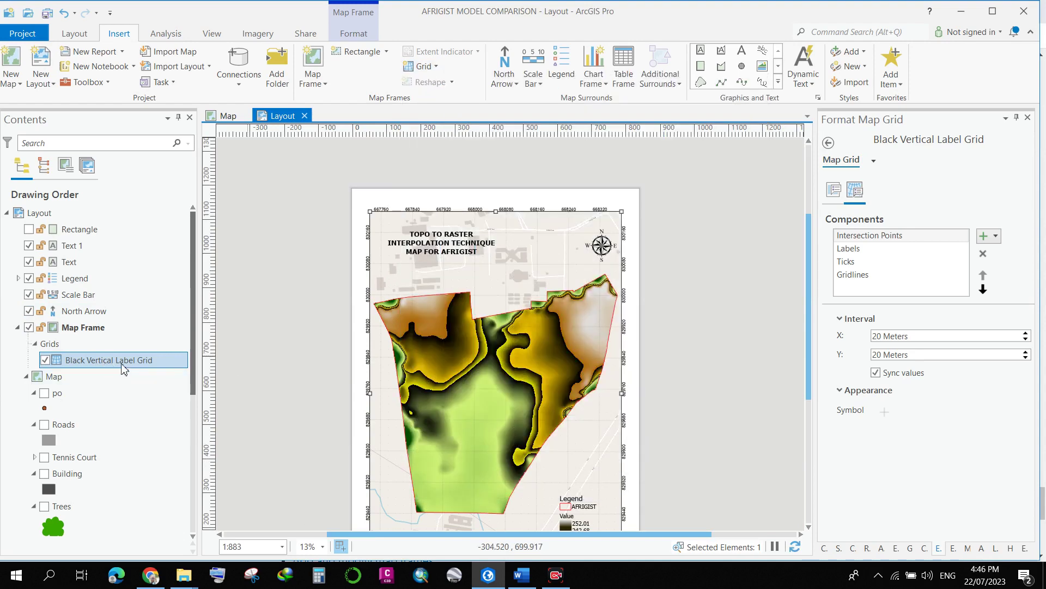
{"action": "right_click", "coordinate": [127, 363]}
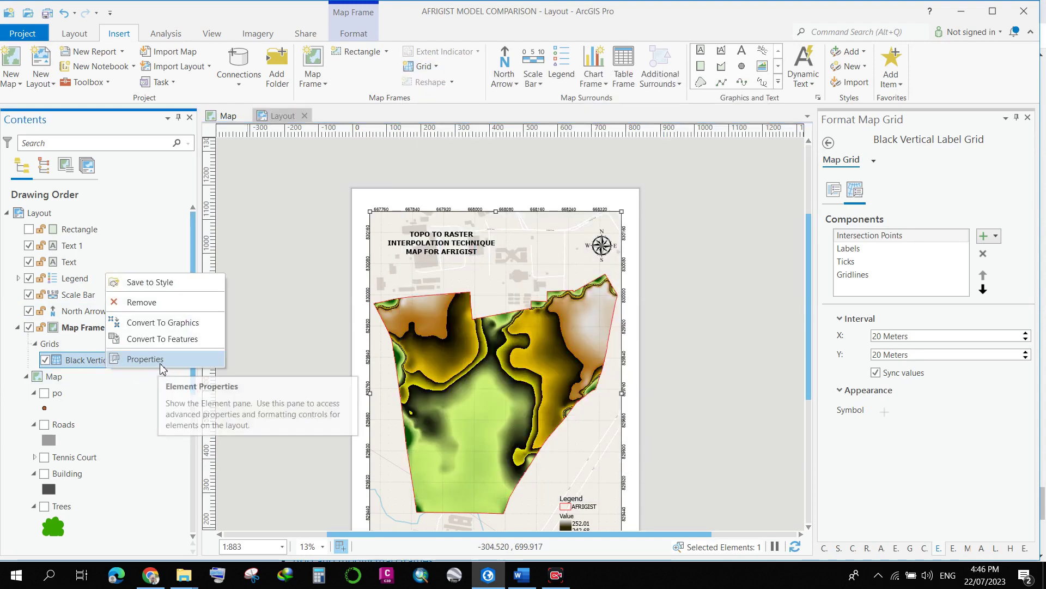
{"action": "left_click", "coordinate": [827, 146]}
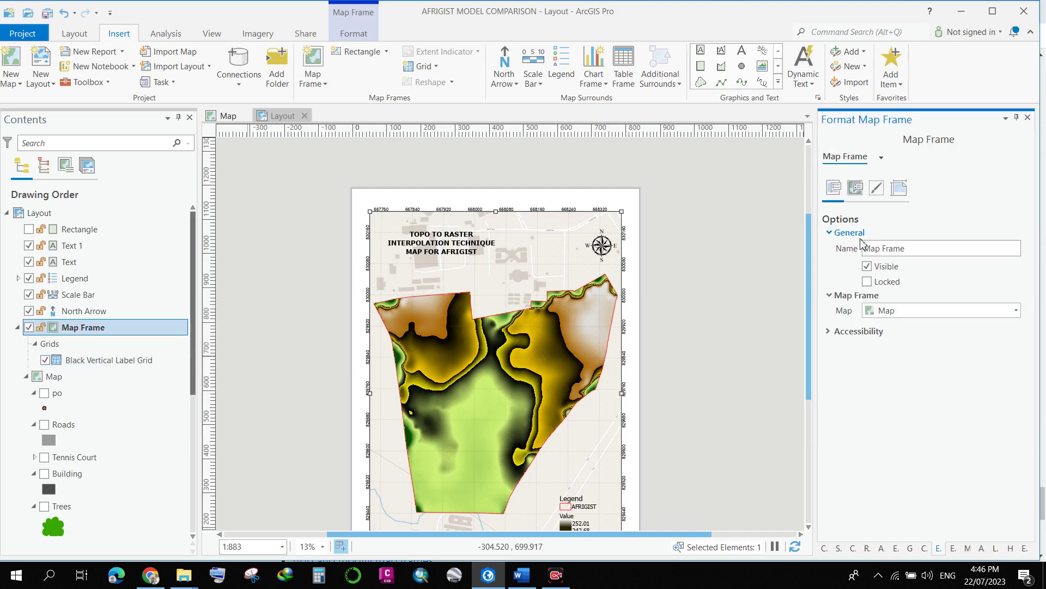
- Open formatting for the Black Vertical Label Grid and select its Gridlines component
{"action": "right_click", "coordinate": [91, 363]}
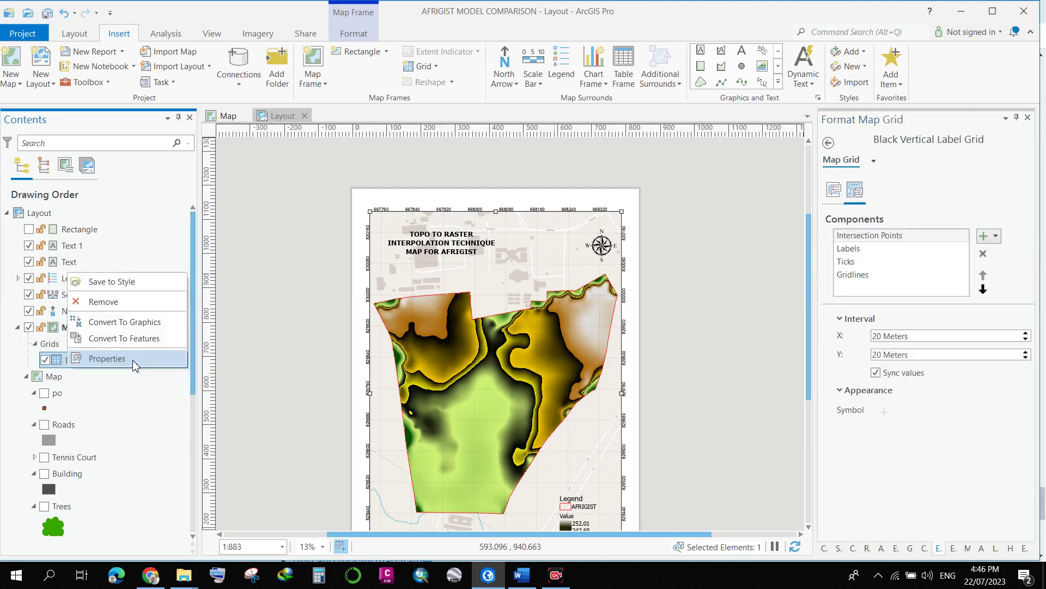
{"action": "left_click", "coordinate": [134, 363]}
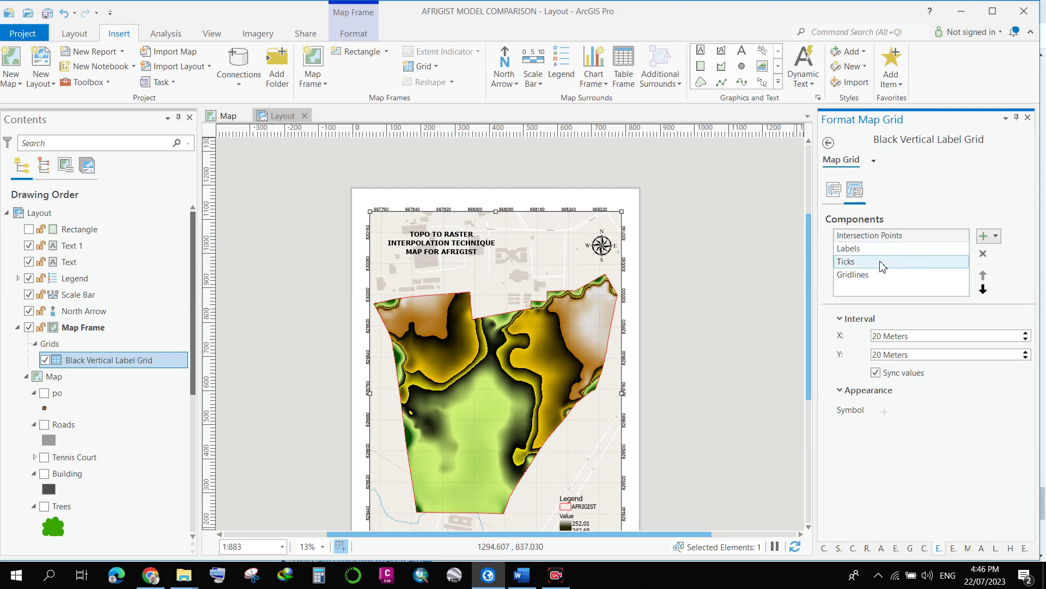
{"action": "left_click", "coordinate": [869, 279]}
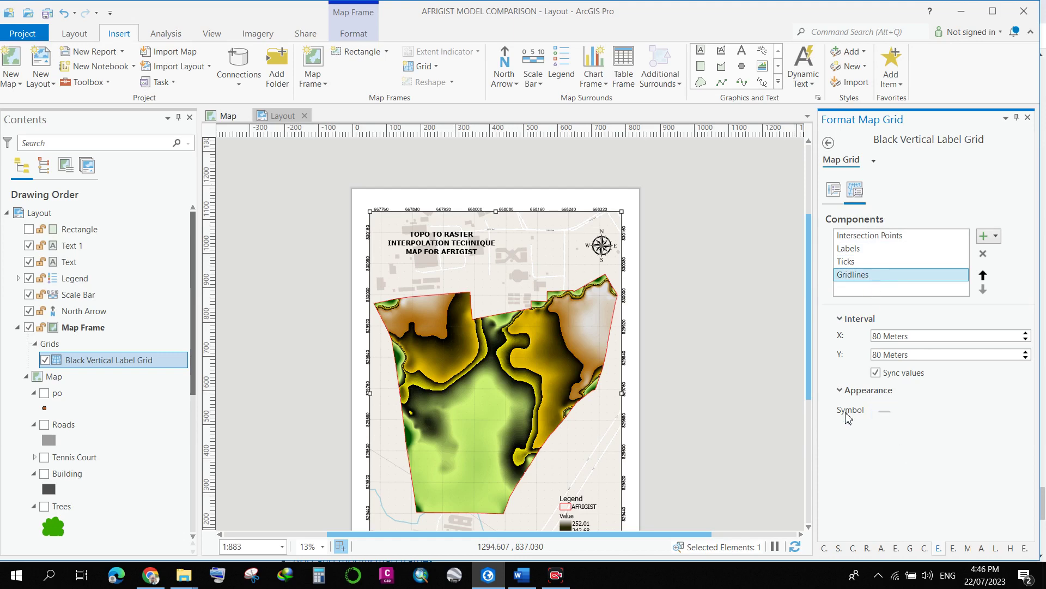
{"action": "scroll", "coordinate": [598, 417], "scroll_direction": "up", "scroll_amount": 3}
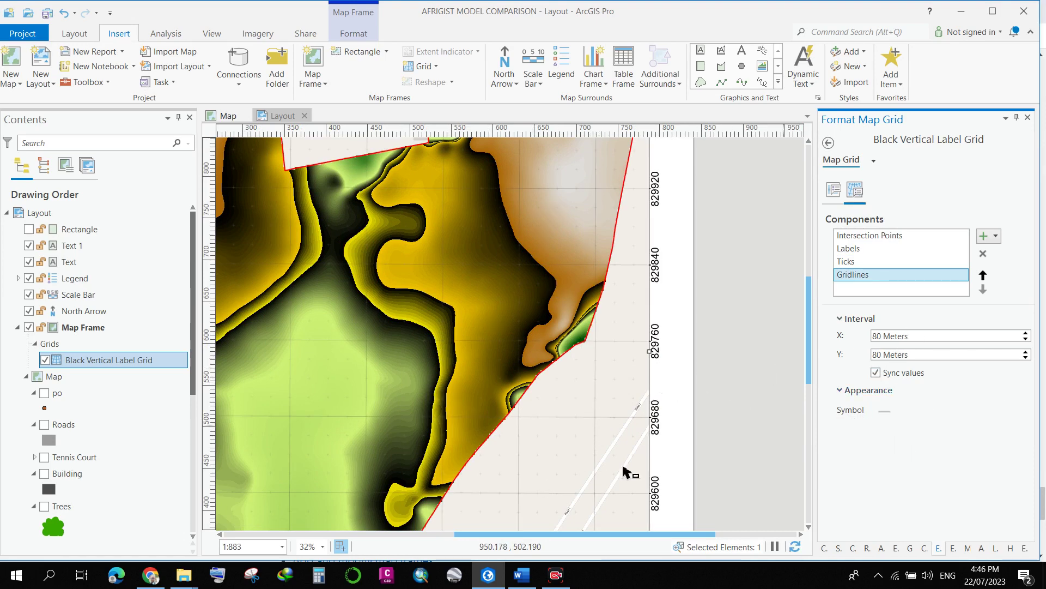
{"action": "scroll", "coordinate": [491, 362], "scroll_direction": "up", "scroll_amount": 2}
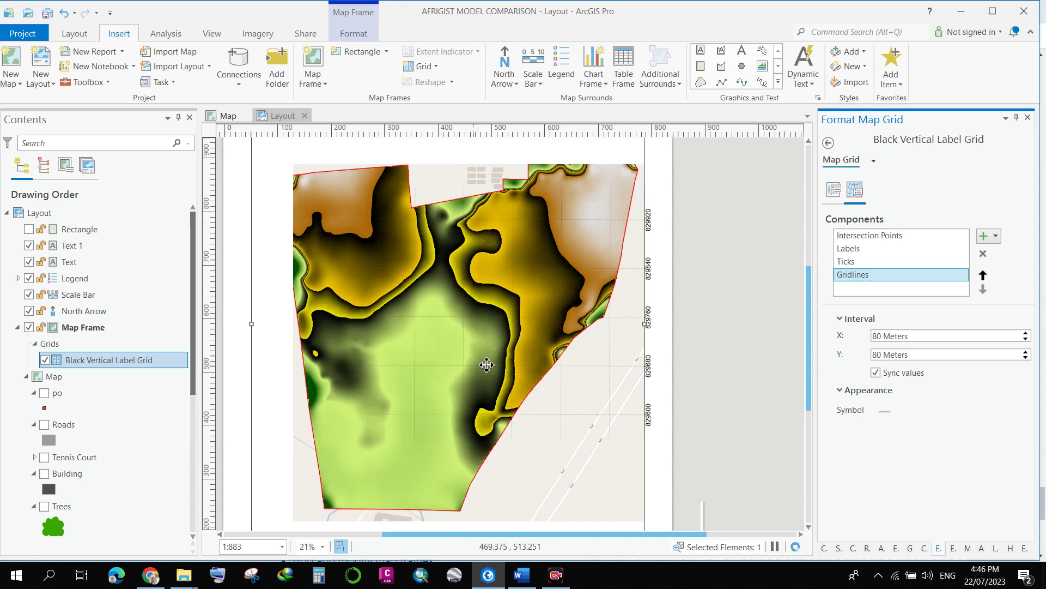
{"action": "scroll", "coordinate": [491, 322], "scroll_direction": "down", "scroll_amount": 4}
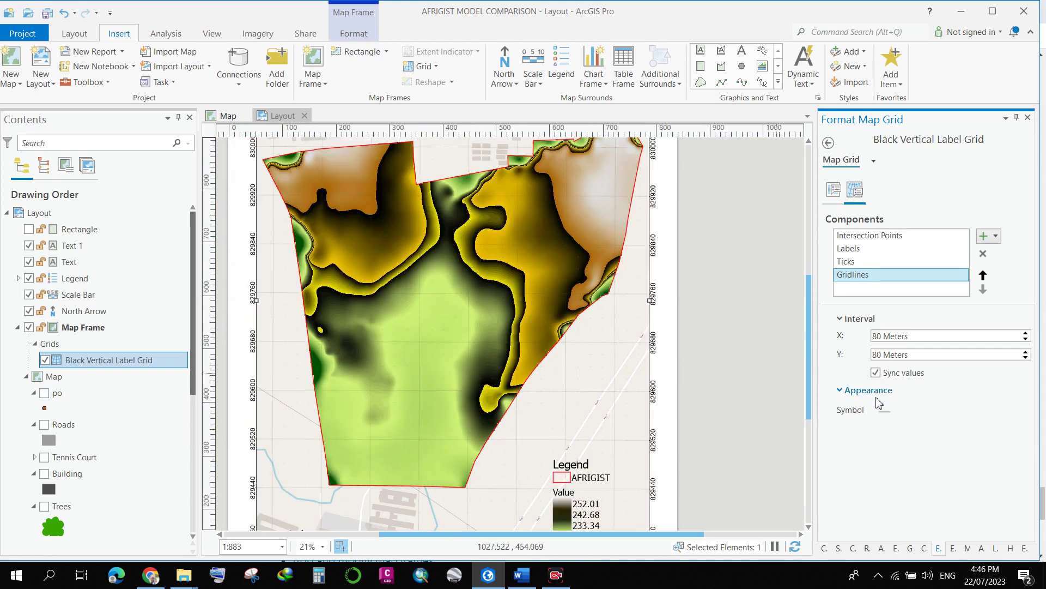
- Set the gridline symbol colour to No color and apply it
{"action": "left_click", "coordinate": [888, 421]}
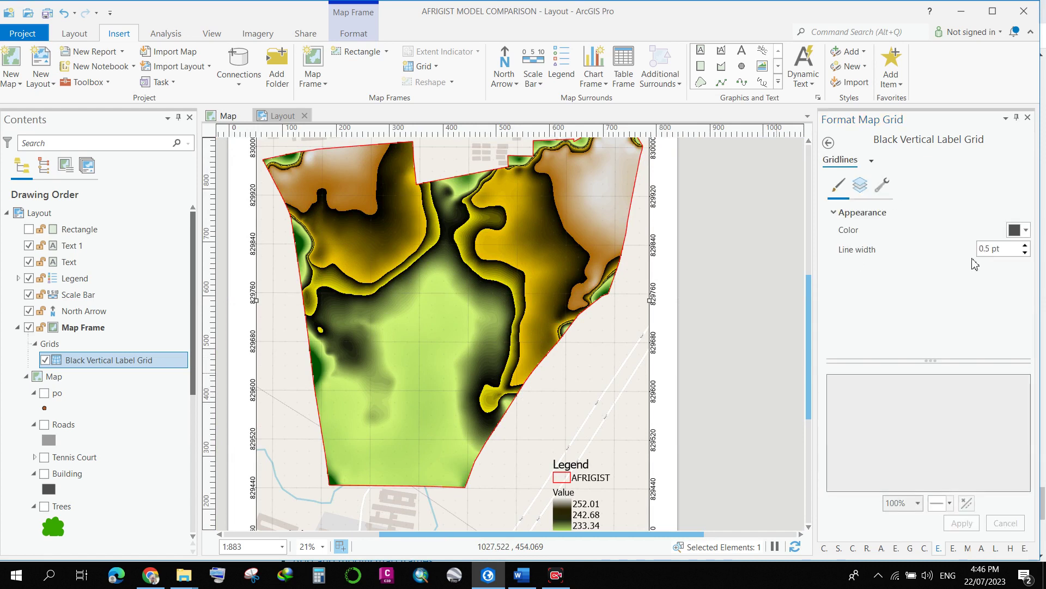
{"action": "left_click", "coordinate": [1020, 232]}
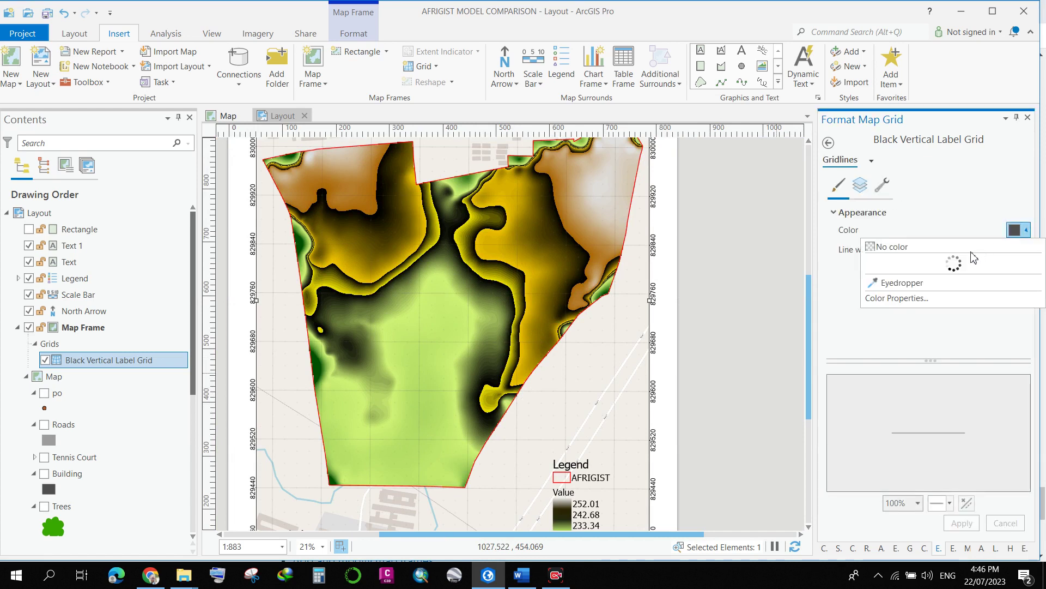
{"action": "left_click", "coordinate": [900, 248]}
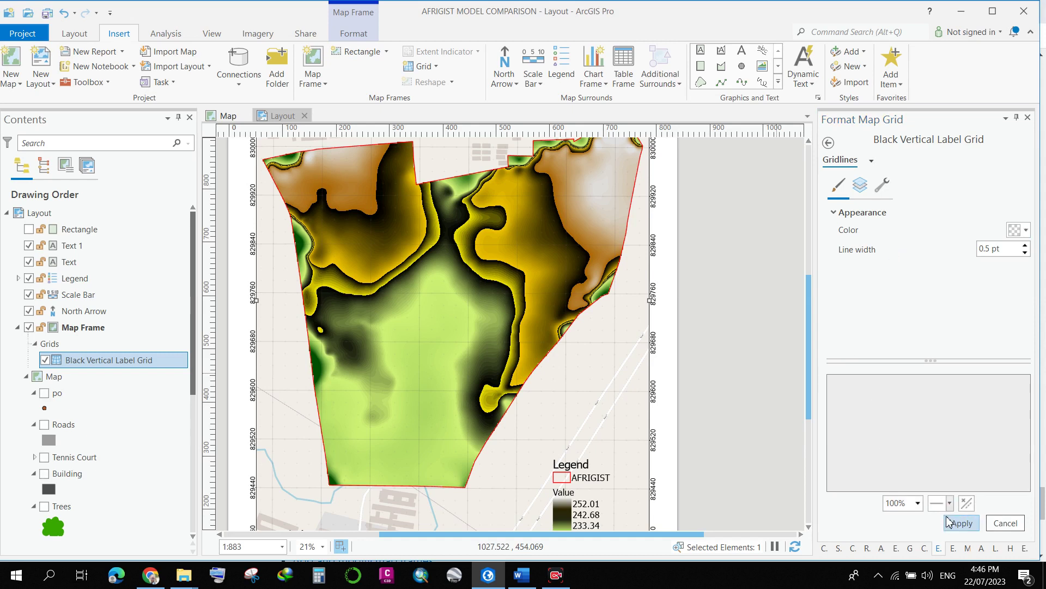
{"action": "left_click", "coordinate": [961, 522]}
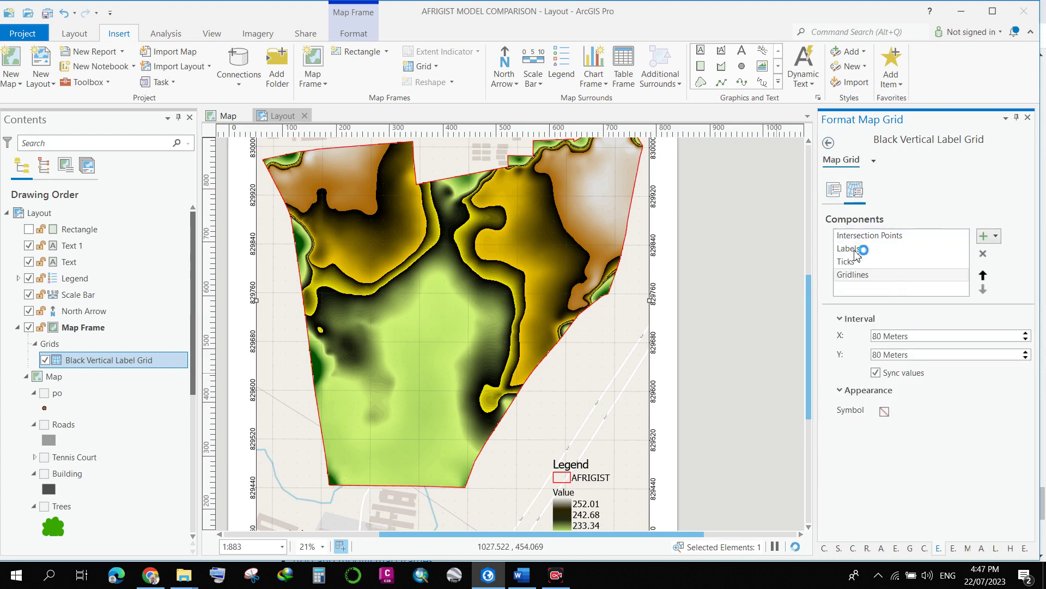
- Select Intersection Points and check the addable components list without adding any
{"action": "left_click", "coordinate": [881, 237]}
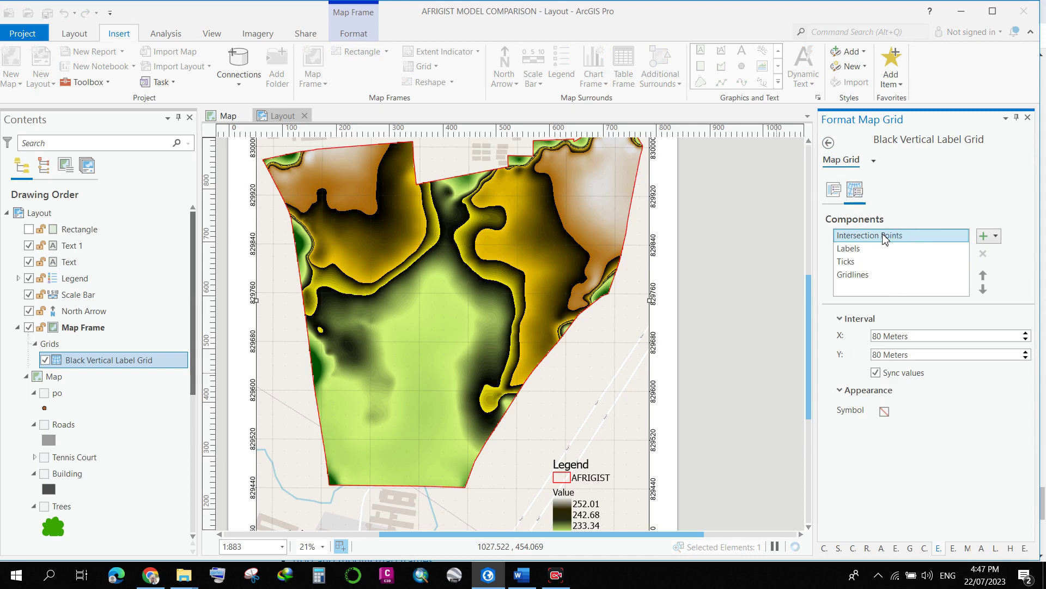
{"action": "left_click", "coordinate": [997, 236]}
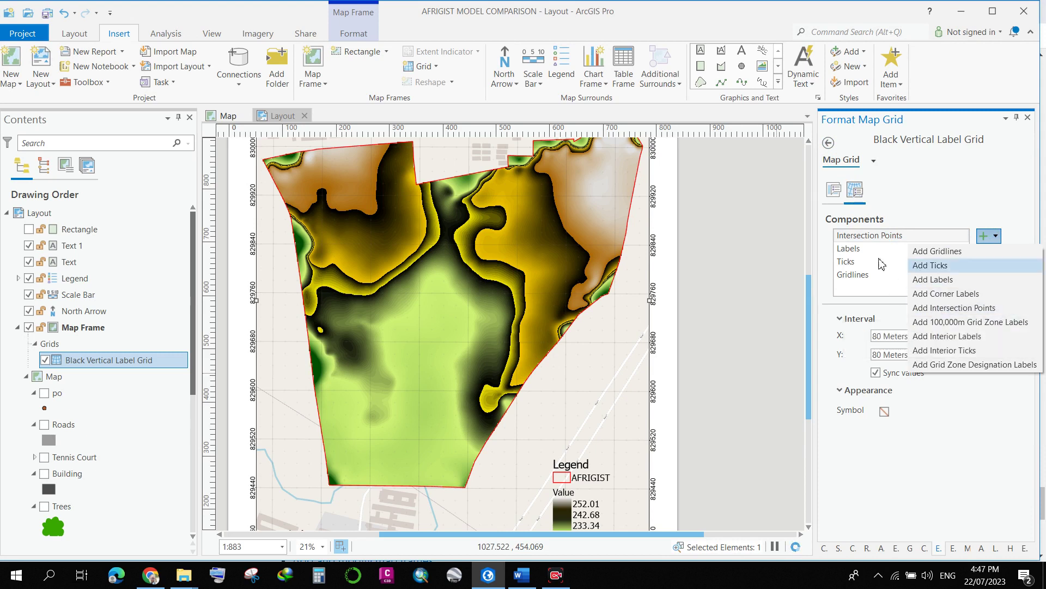
{"action": "left_click", "coordinate": [875, 239]}
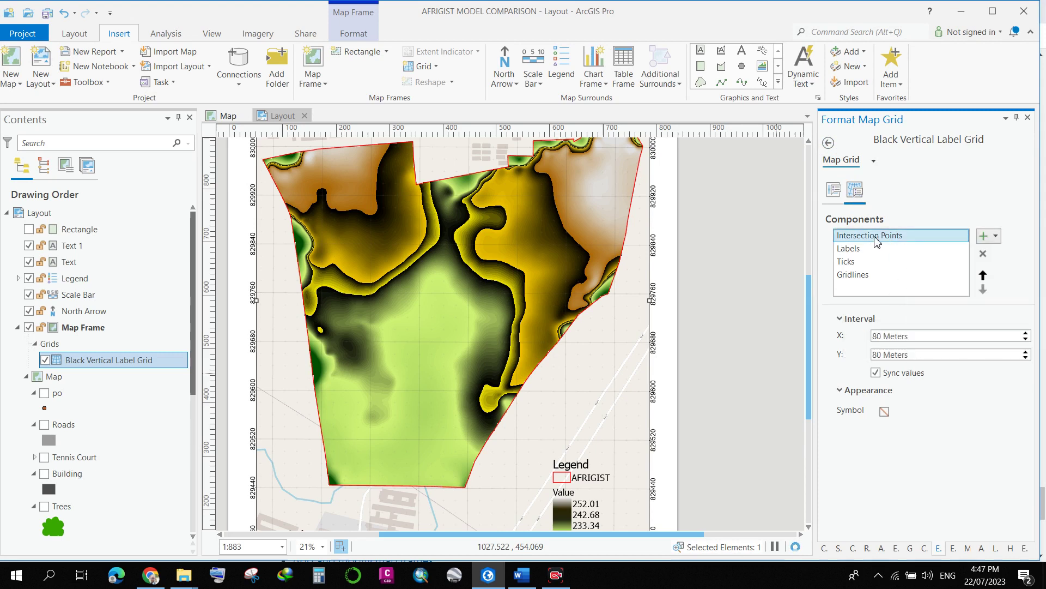
- Pick black in the symbol colour palette, then go back and discard the uncommitted change
{"action": "left_click", "coordinate": [885, 412]}
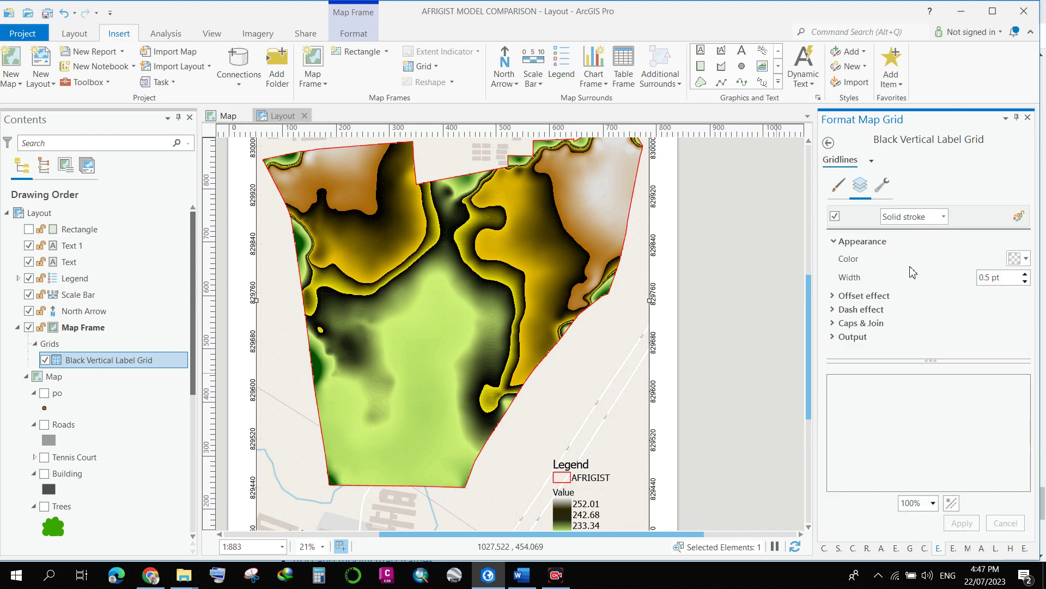
{"action": "left_click", "coordinate": [1027, 260]}
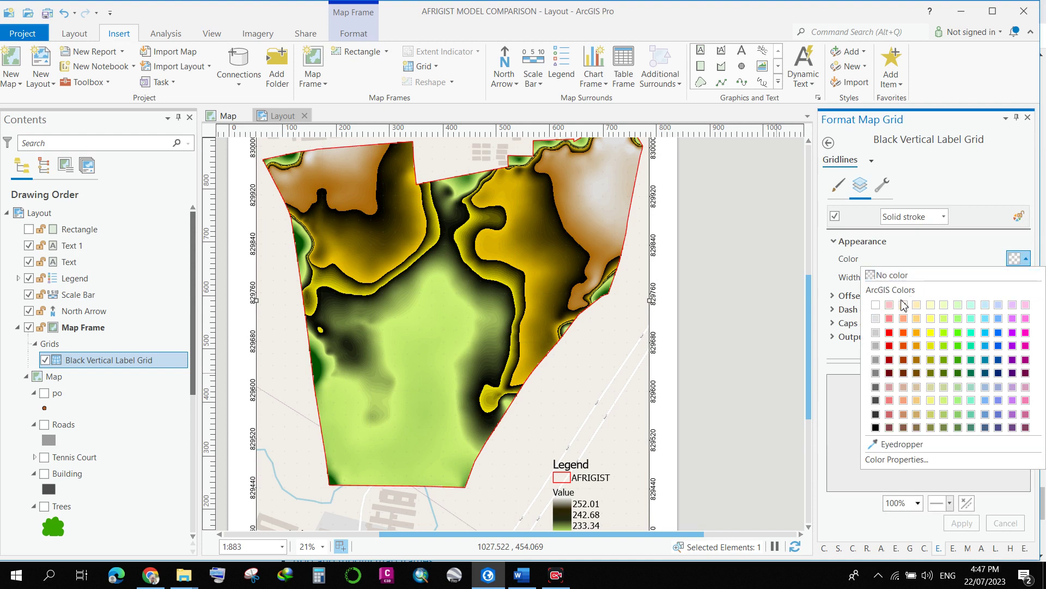
{"action": "left_click", "coordinate": [876, 426]}
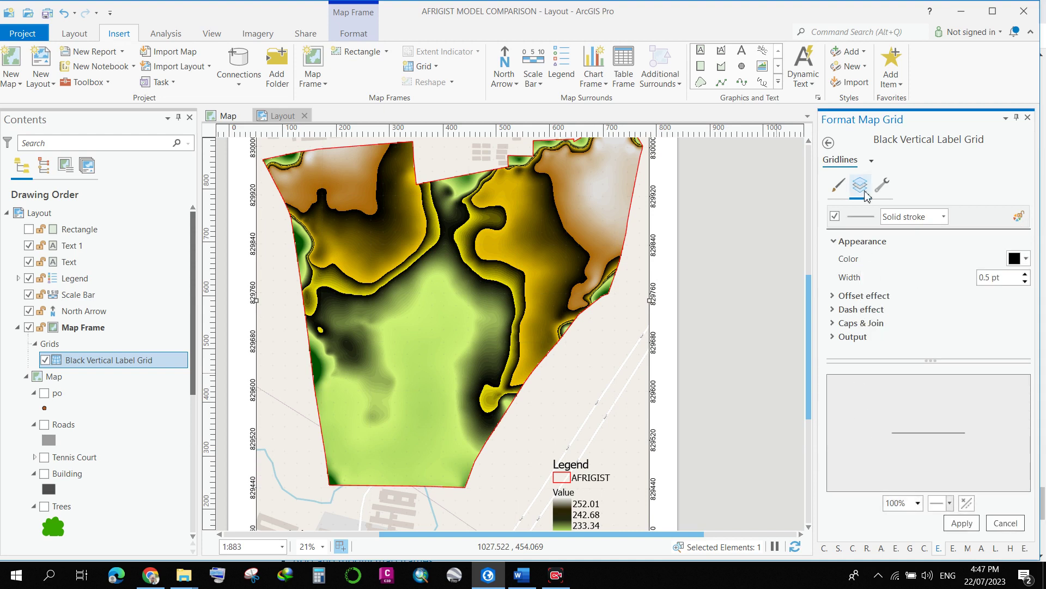
{"action": "left_click", "coordinate": [829, 143]}
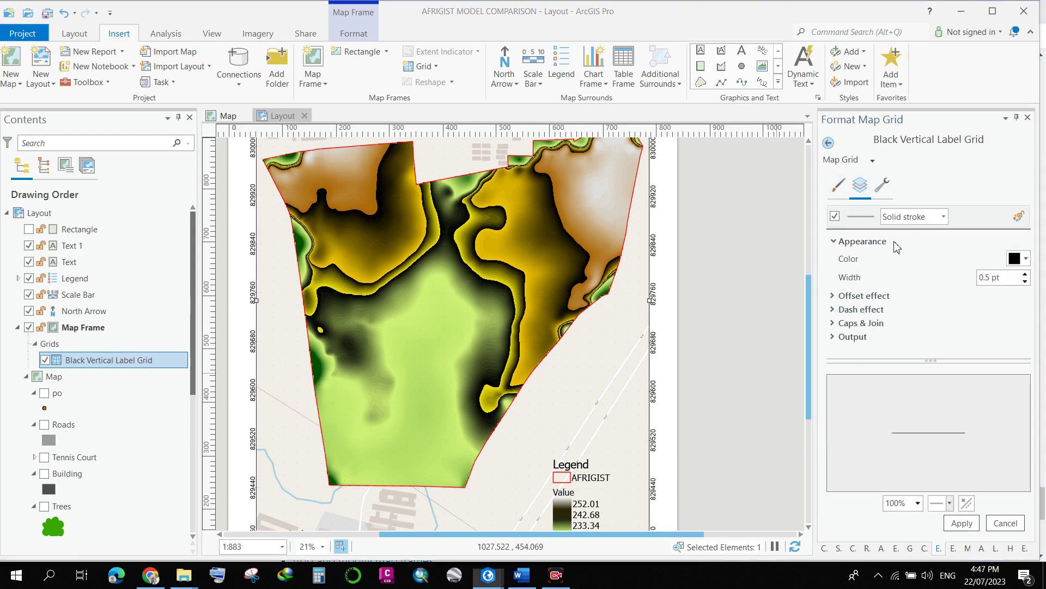
{"action": "left_click", "coordinate": [618, 323]}
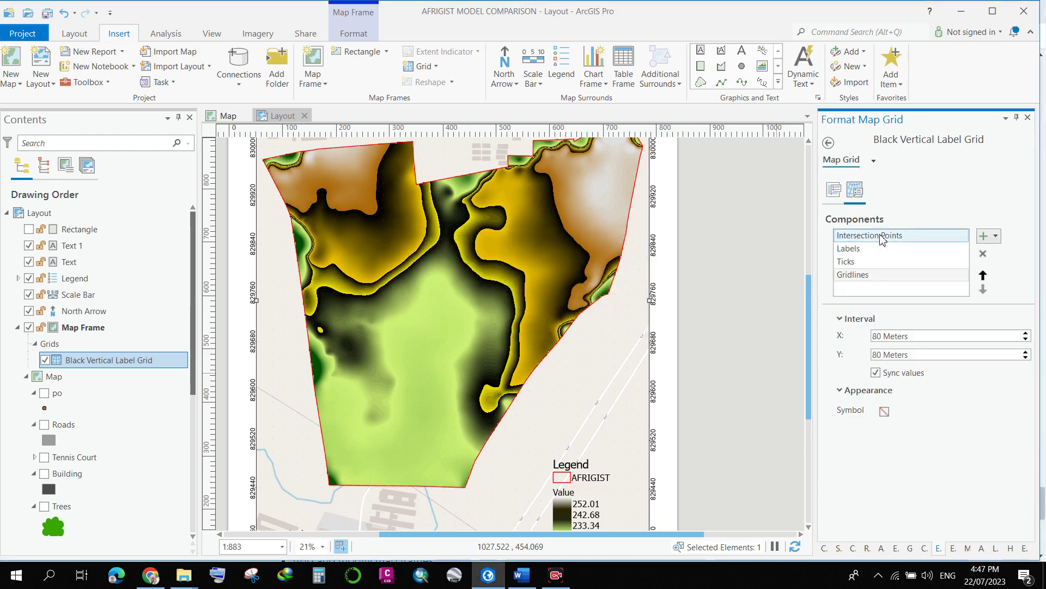
- Make the Intersection Points marker symbol black and apply the change
{"action": "left_click", "coordinate": [881, 237]}
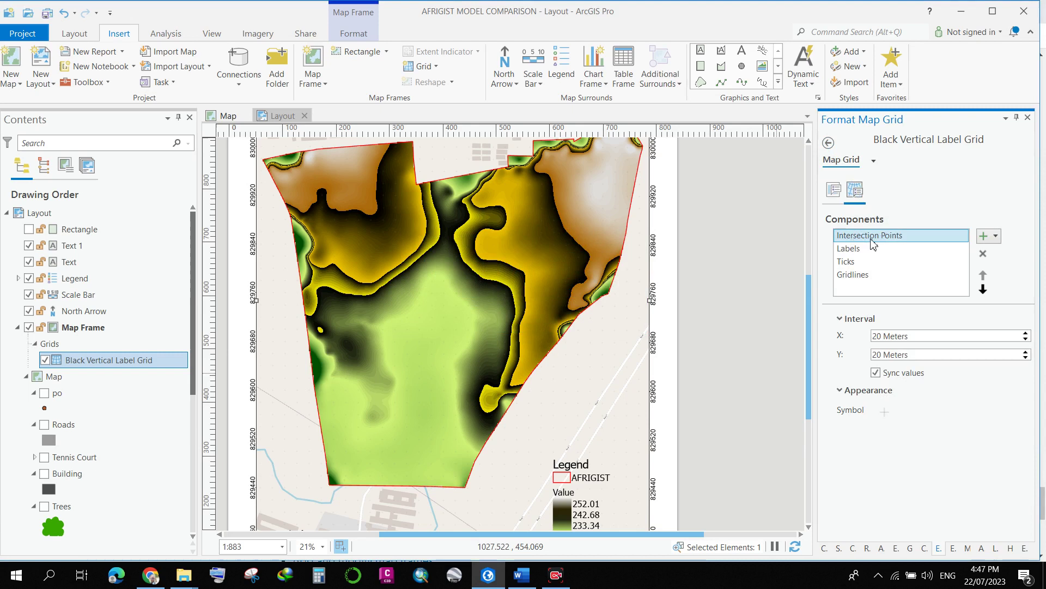
{"action": "left_click", "coordinate": [887, 416]}
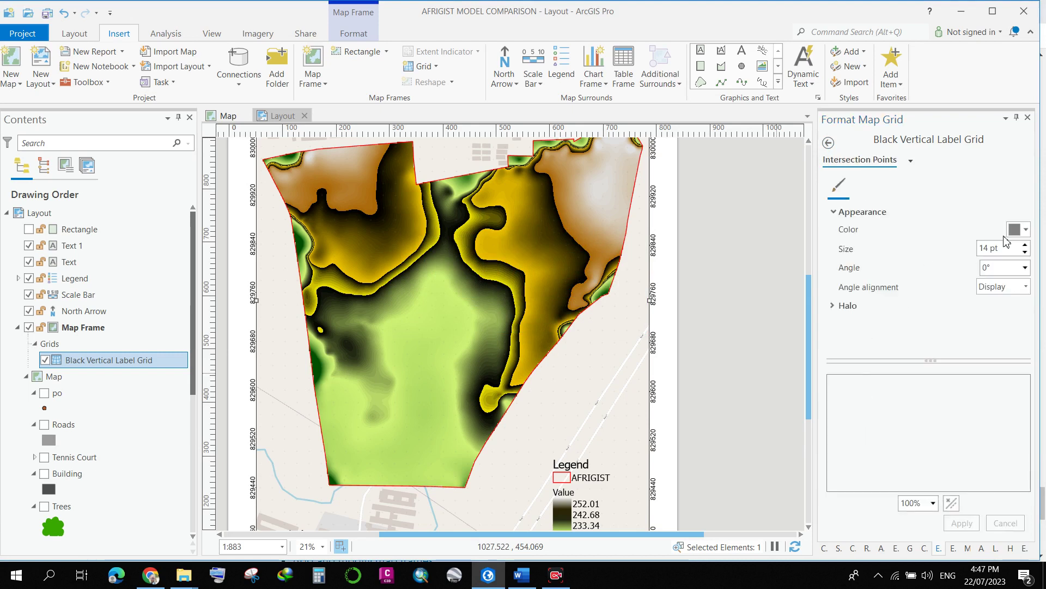
{"action": "left_click", "coordinate": [1028, 232]}
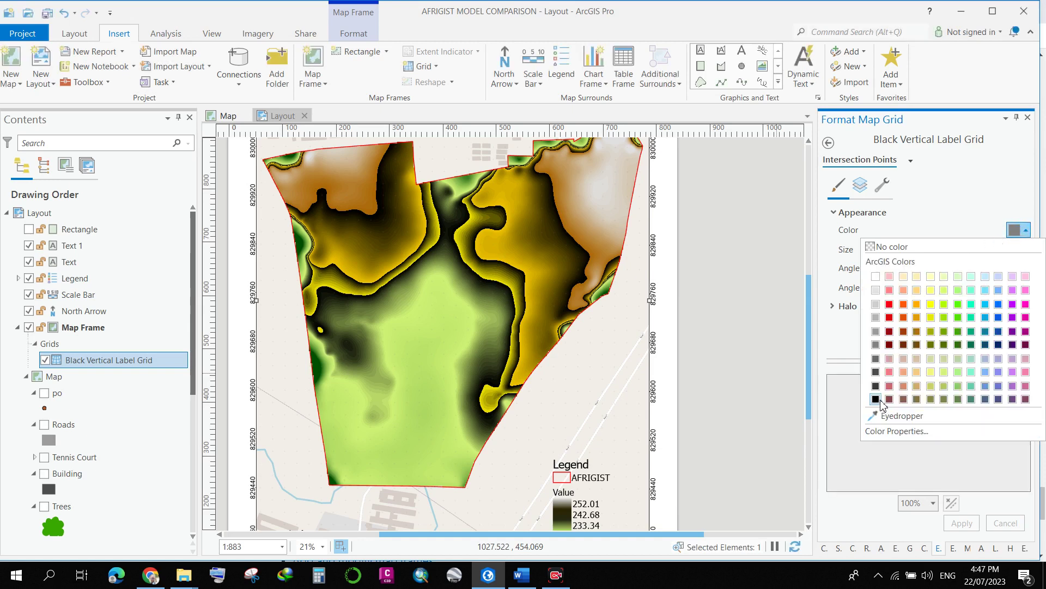
{"action": "left_click", "coordinate": [882, 404]}
{"action": "left_click", "coordinate": [949, 522]}
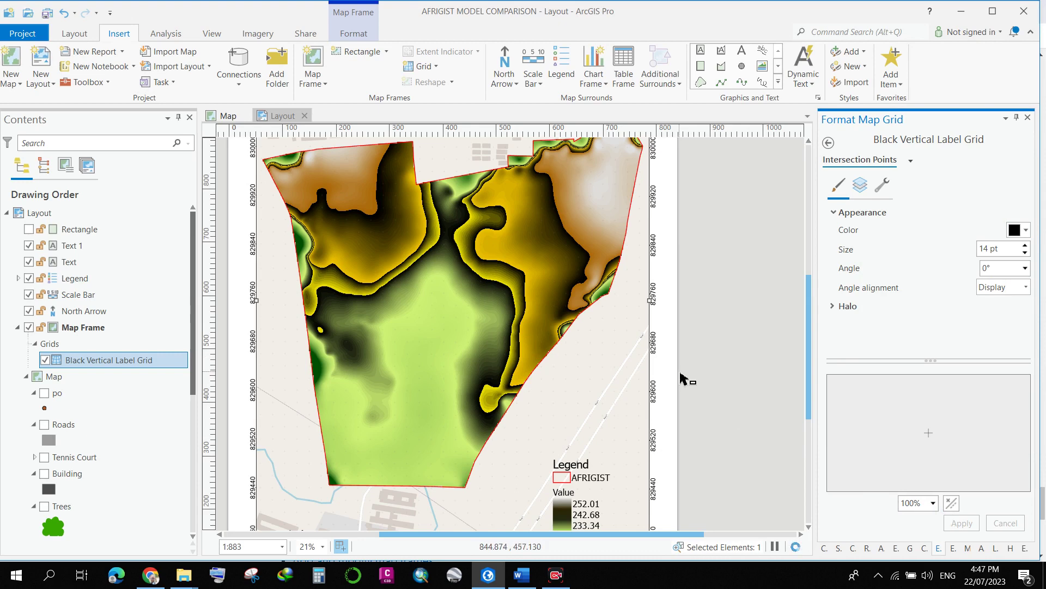
{"action": "scroll", "coordinate": [690, 404], "scroll_direction": "down", "scroll_amount": 2}
{"action": "scroll", "coordinate": [654, 530], "scroll_direction": "up", "scroll_amount": 1}
{"action": "scroll", "coordinate": [650, 532], "scroll_direction": "up", "scroll_amount": 3}
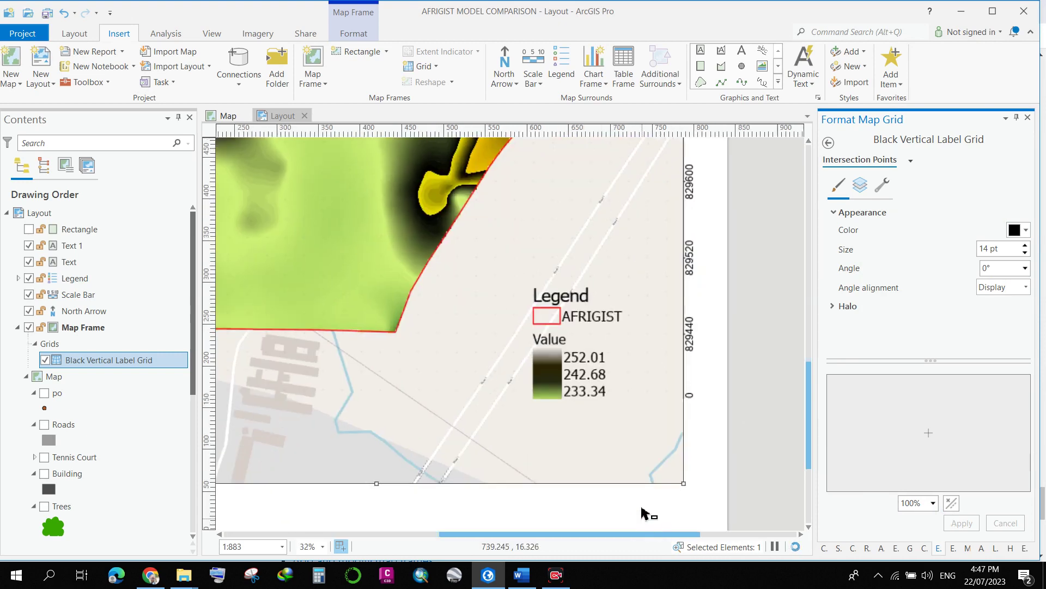
{"action": "scroll", "coordinate": [626, 458], "scroll_direction": "up", "scroll_amount": 1}
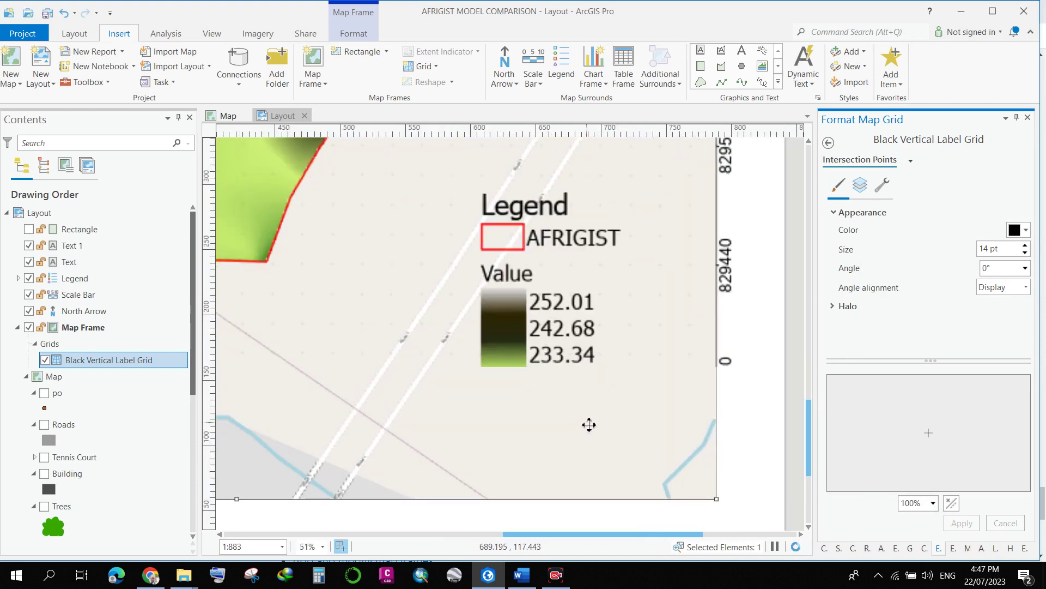
{"action": "scroll", "coordinate": [588, 422], "scroll_direction": "down", "scroll_amount": 2}
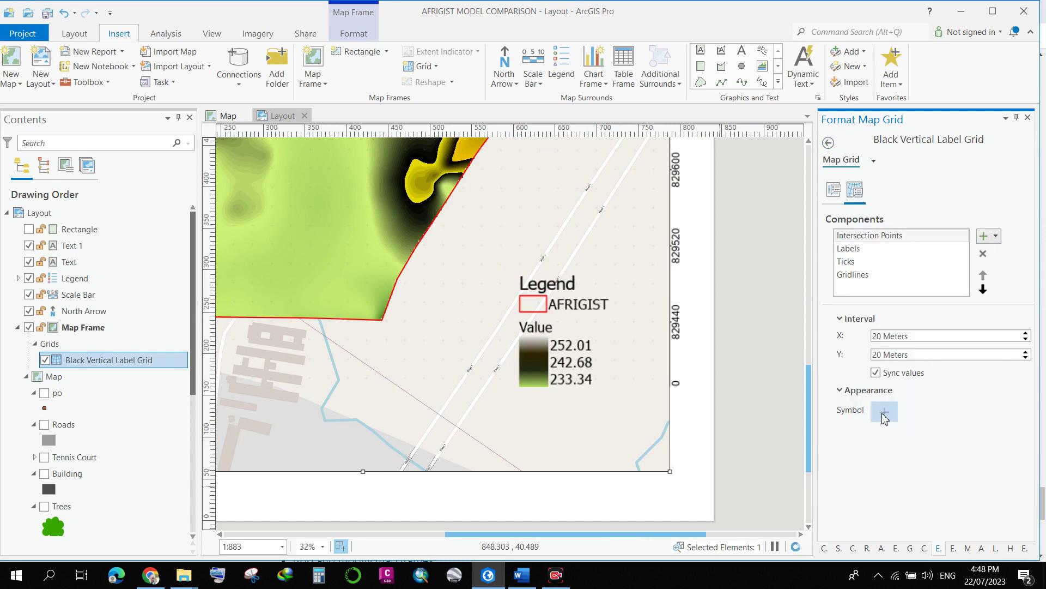
{"action": "scroll", "coordinate": [582, 432], "scroll_direction": "down", "scroll_amount": 2}
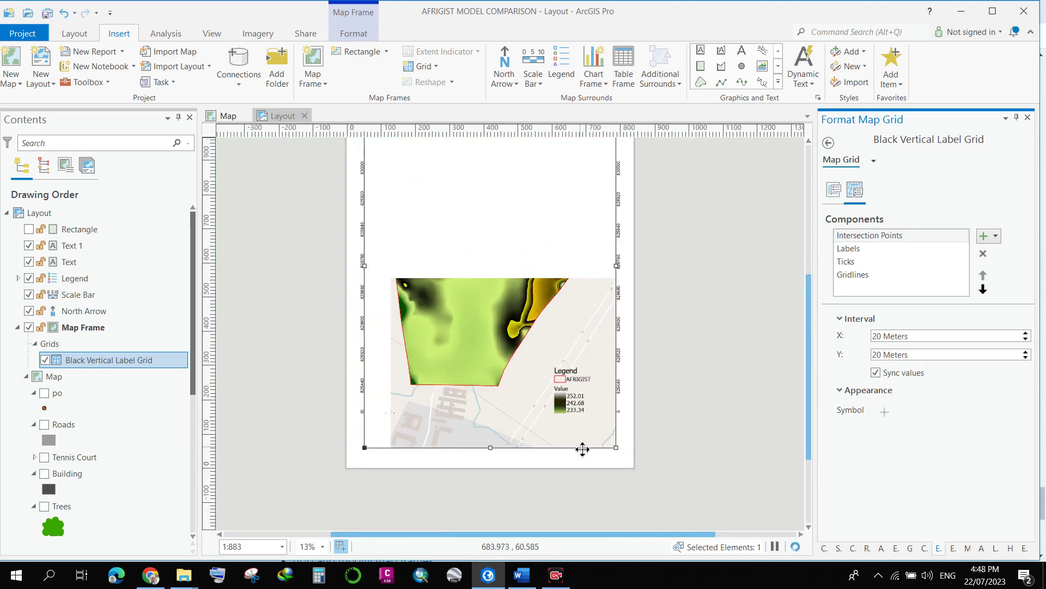
{"action": "scroll", "coordinate": [581, 449], "scroll_direction": "up", "scroll_amount": 2}
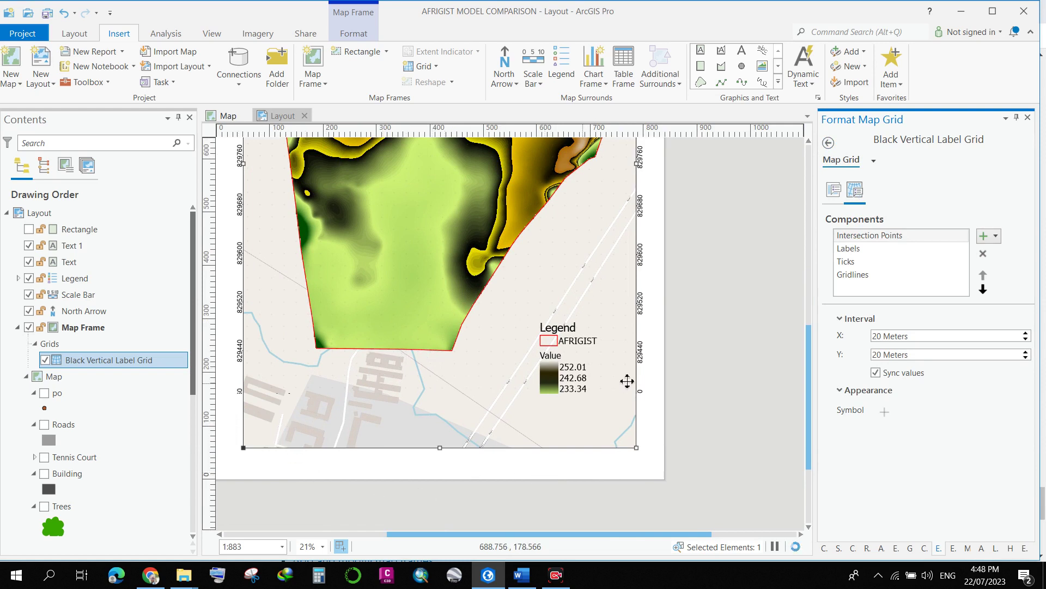
{"action": "left_click", "coordinate": [878, 417]}
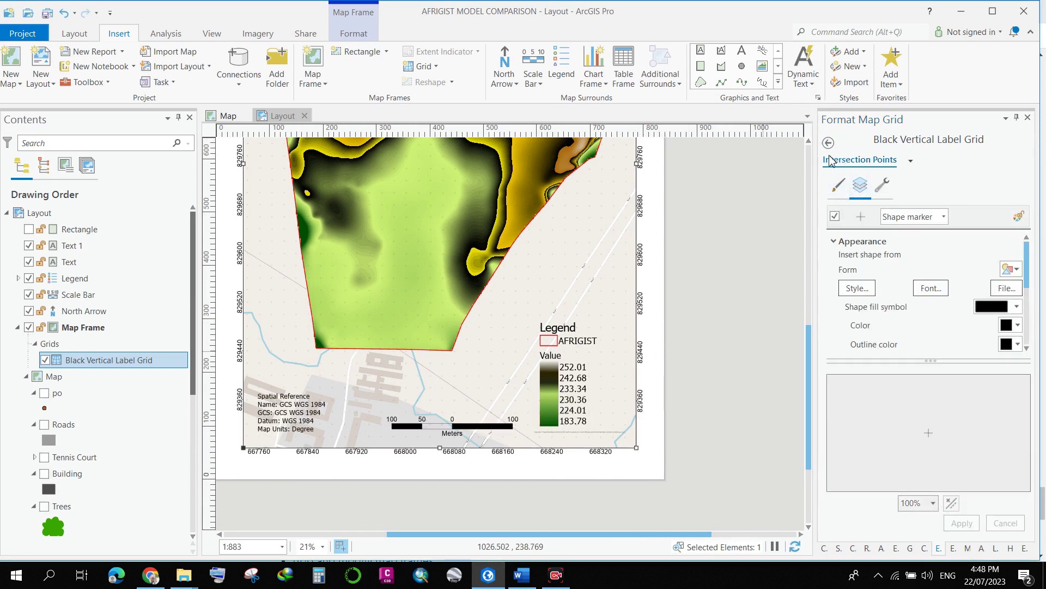
{"action": "scroll", "coordinate": [596, 391], "scroll_direction": "up", "scroll_amount": 2}
{"action": "scroll", "coordinate": [614, 392], "scroll_direction": "up", "scroll_amount": 4}
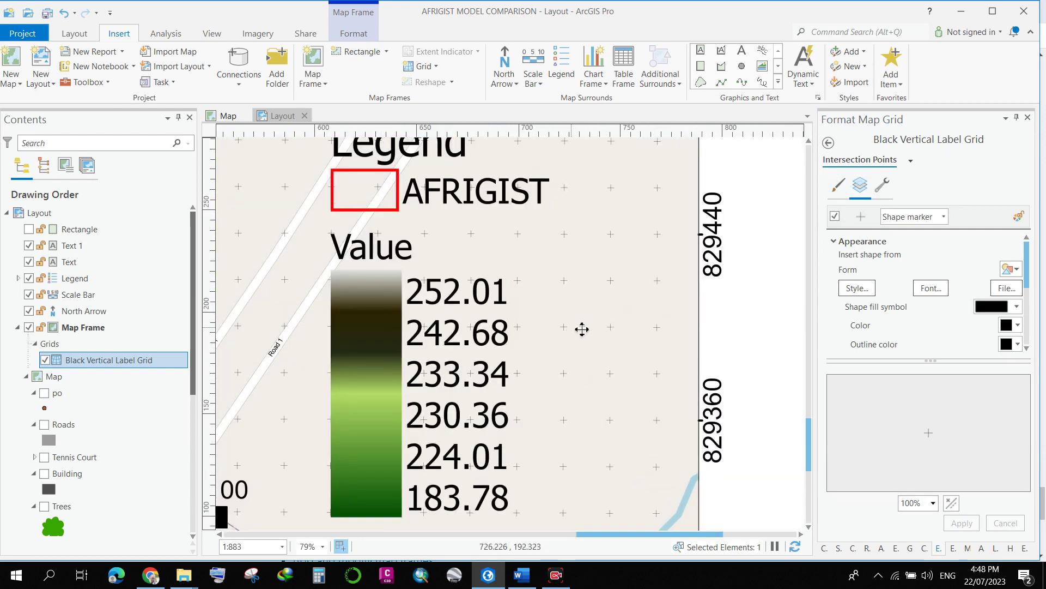
{"action": "left_click", "coordinate": [831, 152]}
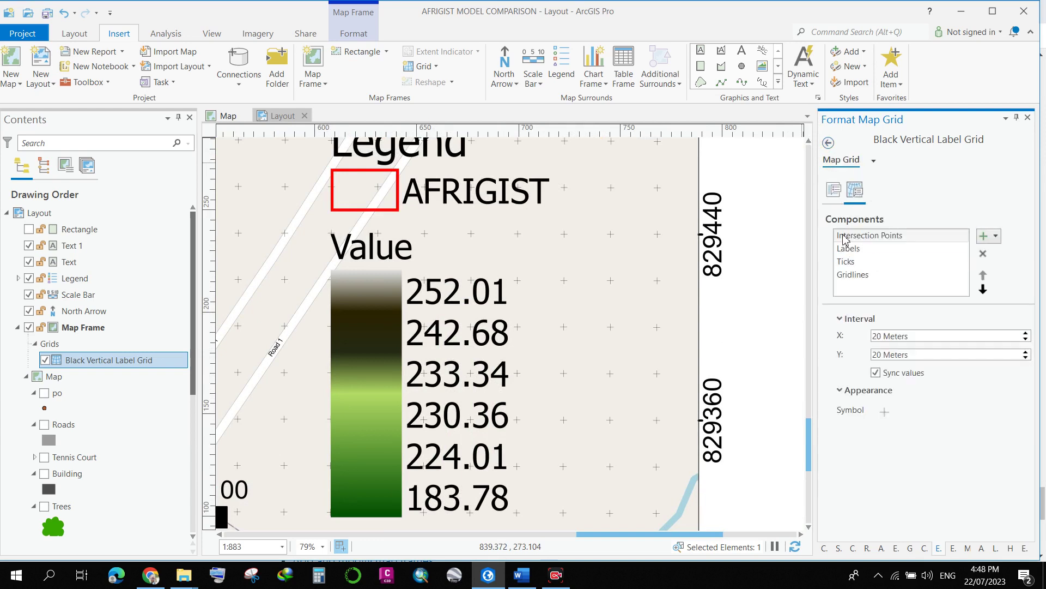
- Select Intersection Points and start replacing the 20-metre X interval with 80 metres
{"action": "left_click", "coordinate": [855, 239]}
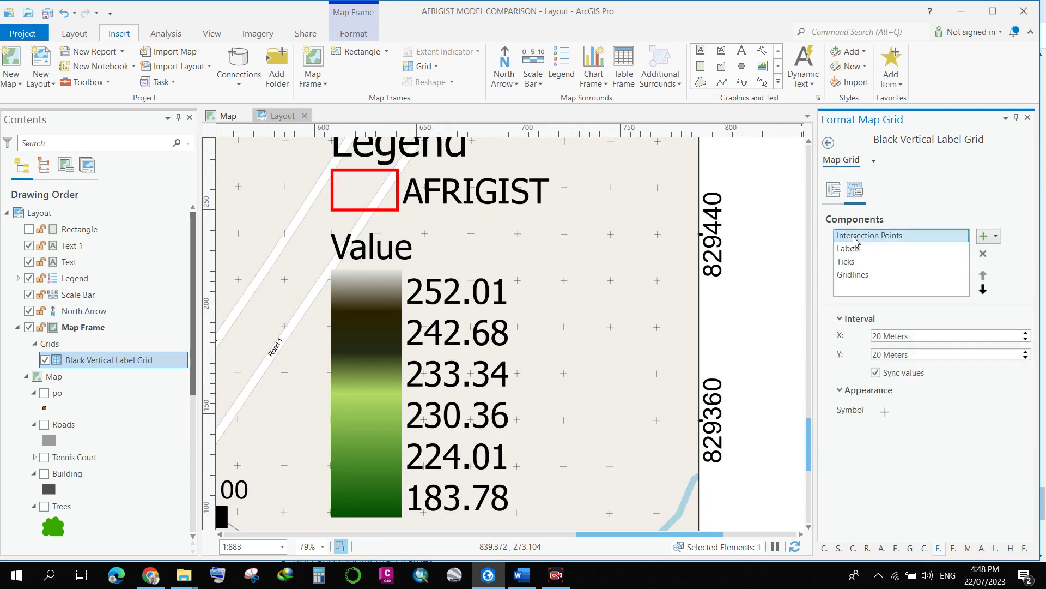
{"action": "left_click", "coordinate": [883, 336]}
{"action": "key", "text": "BackSpace"}
{"action": "type", "text": "8"}
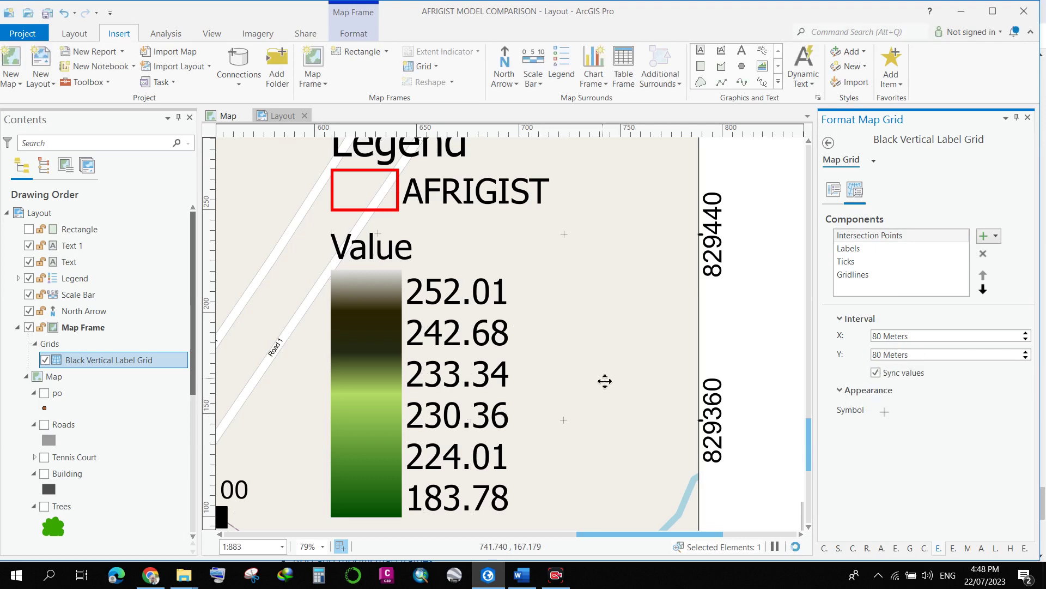
{"action": "scroll", "coordinate": [601, 382], "scroll_direction": "down", "scroll_amount": 3}
{"action": "scroll", "coordinate": [600, 389], "scroll_direction": "up", "scroll_amount": 1}
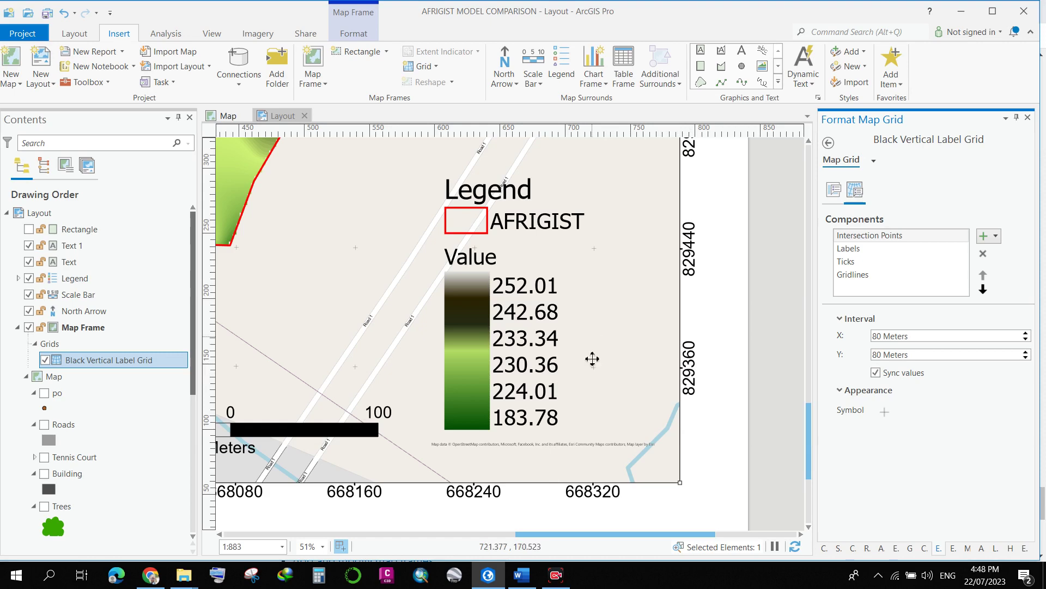
{"action": "scroll", "coordinate": [631, 490], "scroll_direction": "down", "scroll_amount": 3}
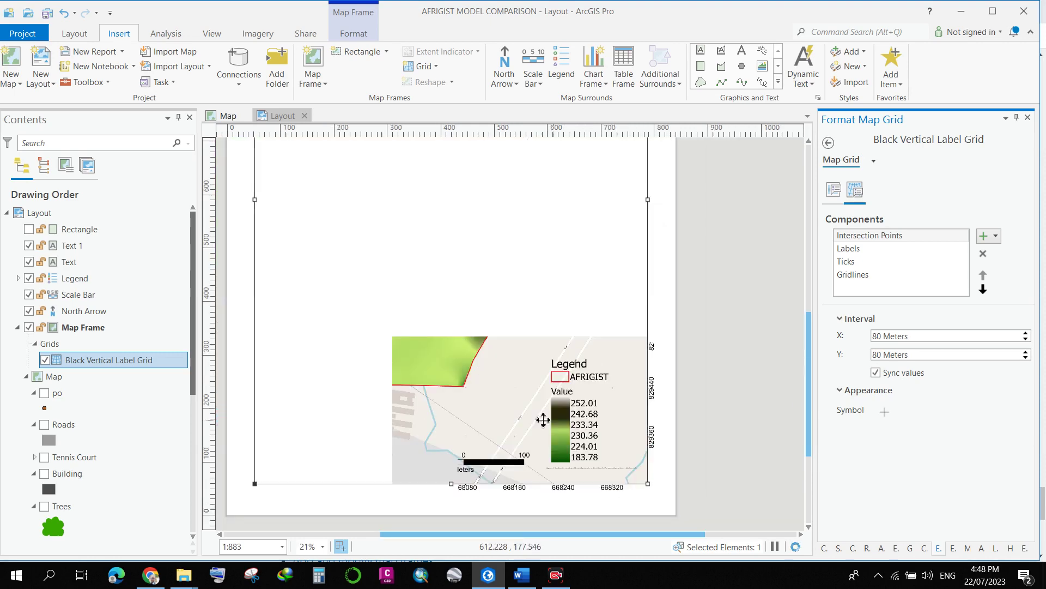
{"action": "scroll", "coordinate": [682, 308], "scroll_direction": "up", "scroll_amount": 2}
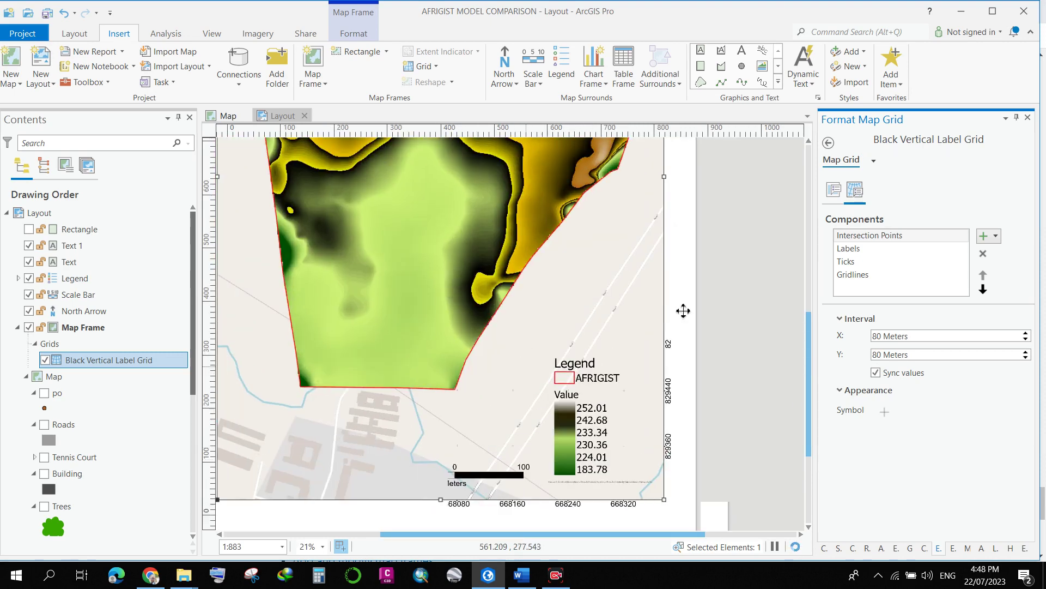
{"action": "scroll", "coordinate": [600, 298], "scroll_direction": "down", "scroll_amount": 2}
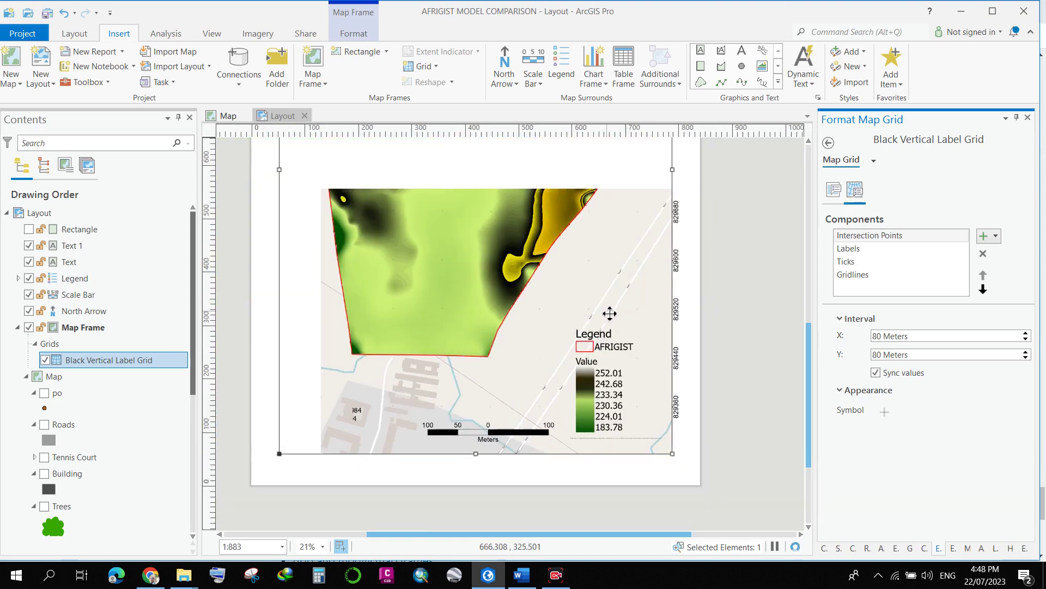
{"action": "scroll", "coordinate": [572, 327], "scroll_direction": "up", "scroll_amount": 3}
{"action": "scroll", "coordinate": [544, 337], "scroll_direction": "down", "scroll_amount": 2}
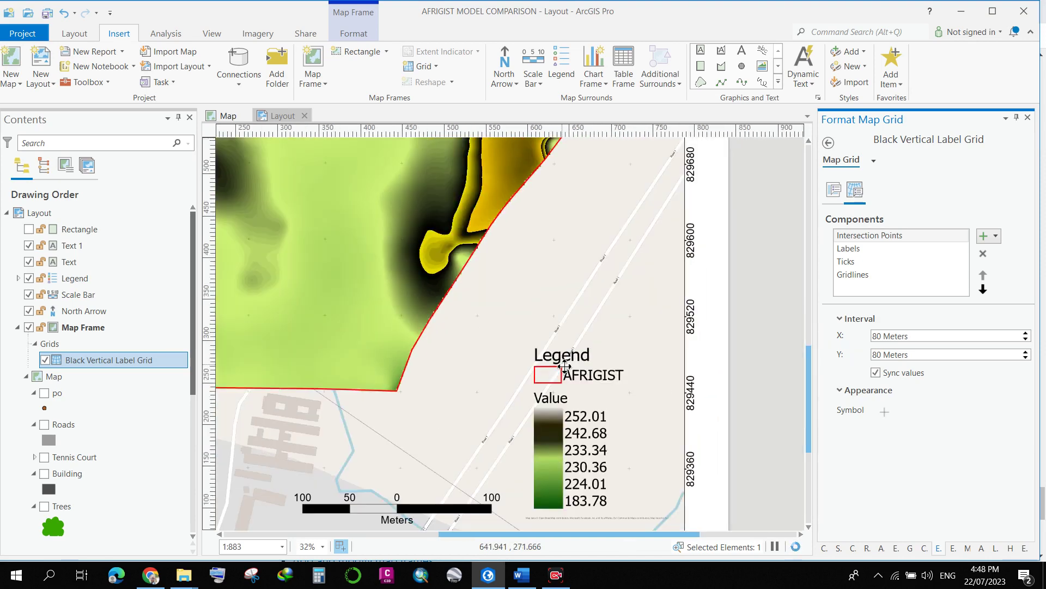
{"action": "scroll", "coordinate": [559, 340], "scroll_direction": "down", "scroll_amount": 2}
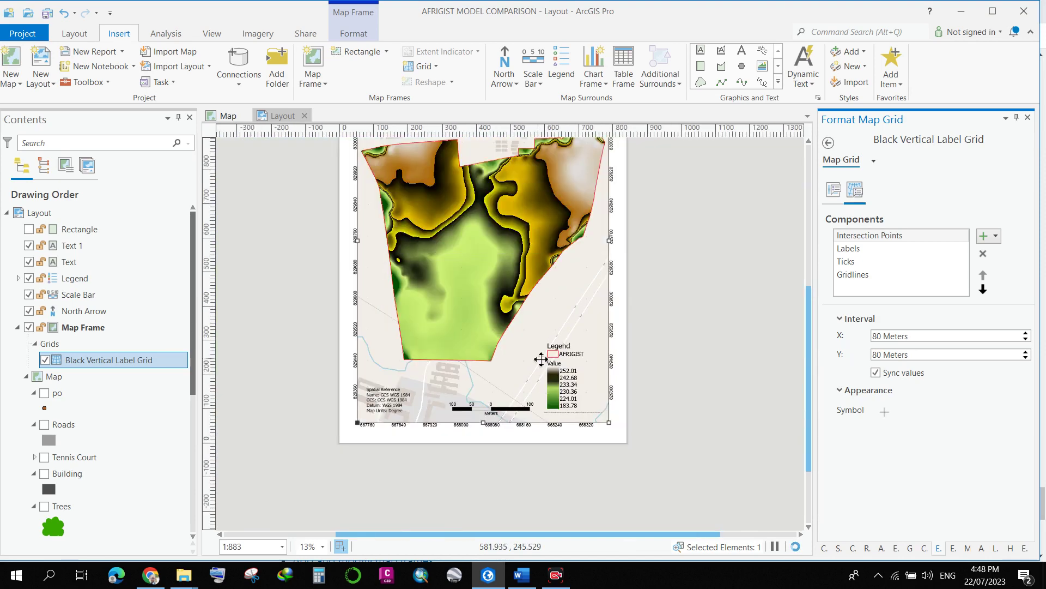
{"action": "scroll", "coordinate": [435, 314], "scroll_direction": "up", "scroll_amount": 1}
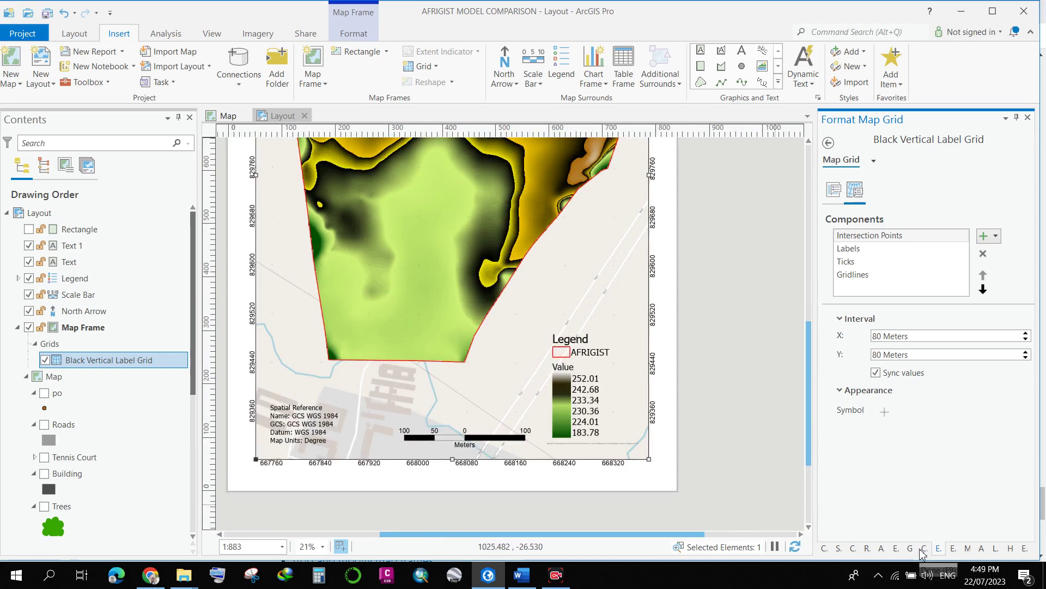